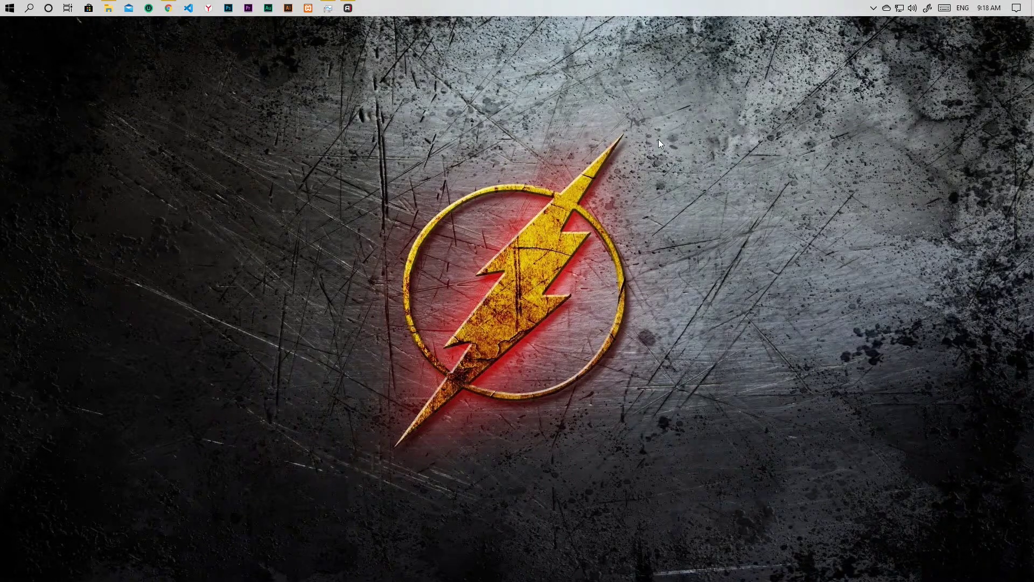
Switch to Chrome and examine the list of tested ISO files on the Ventoy website.
left_click(168, 7)
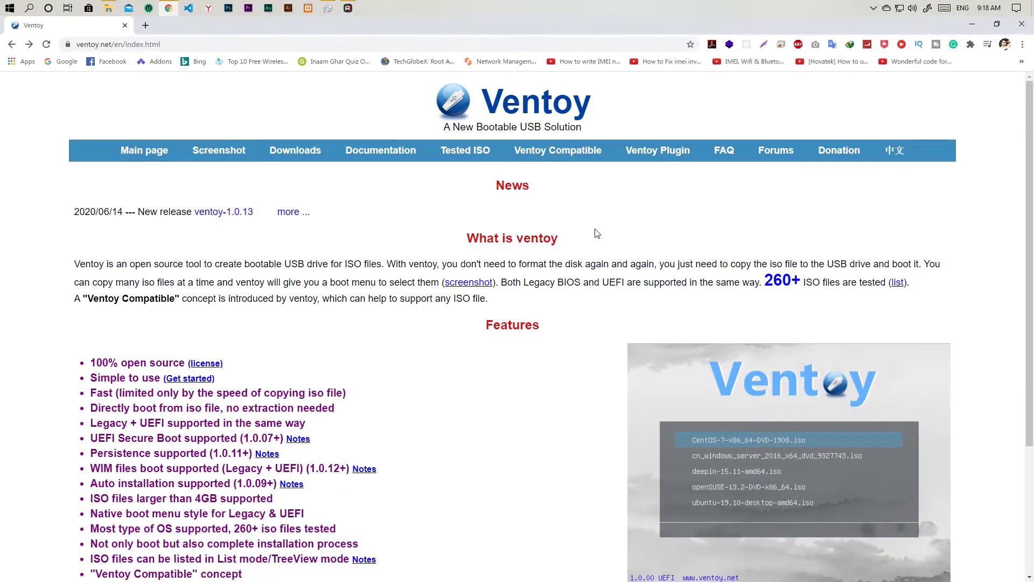
left_click(468, 157)
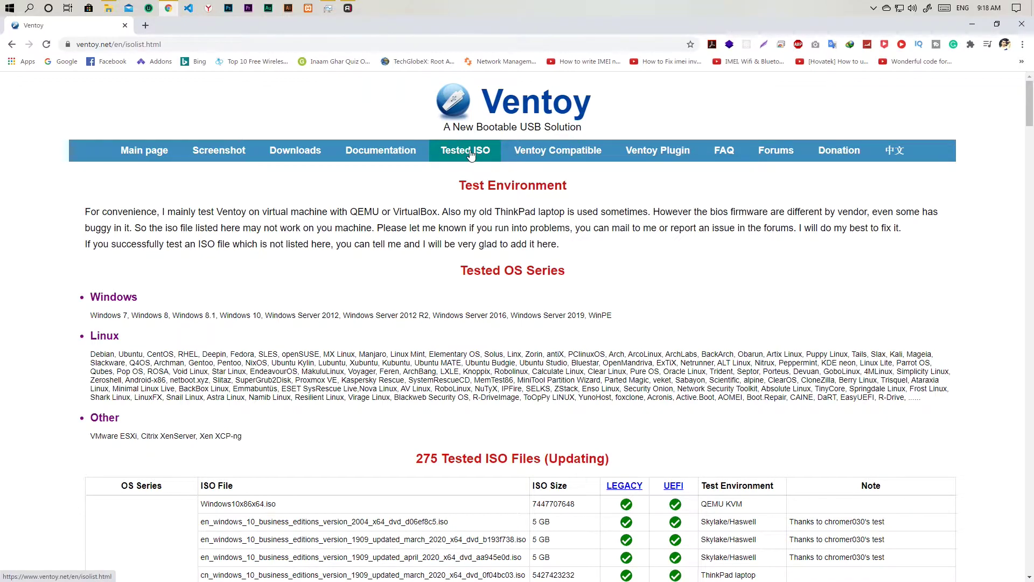
scroll(476, 188, "down", 10)
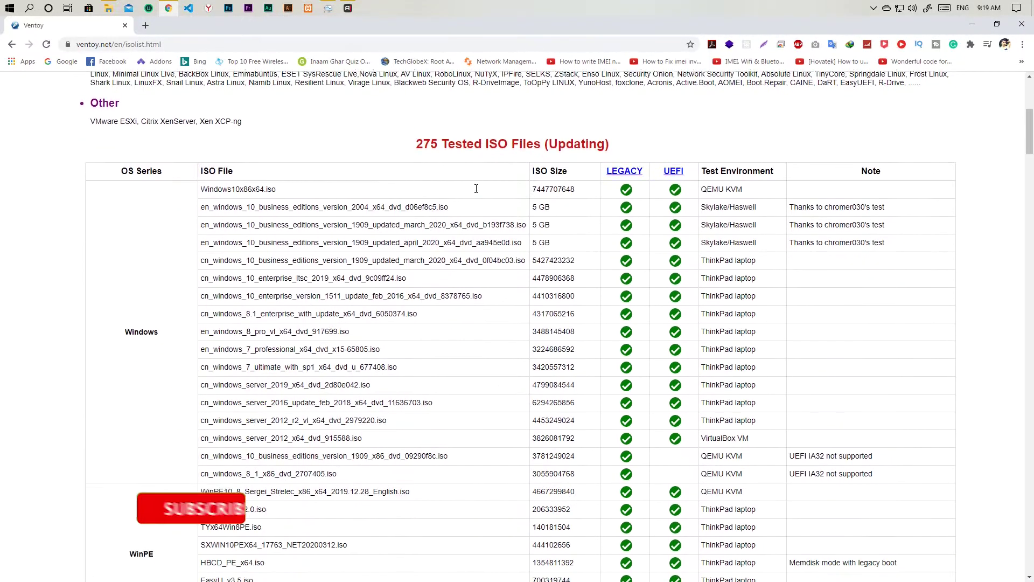
scroll(477, 188, "down", 10)
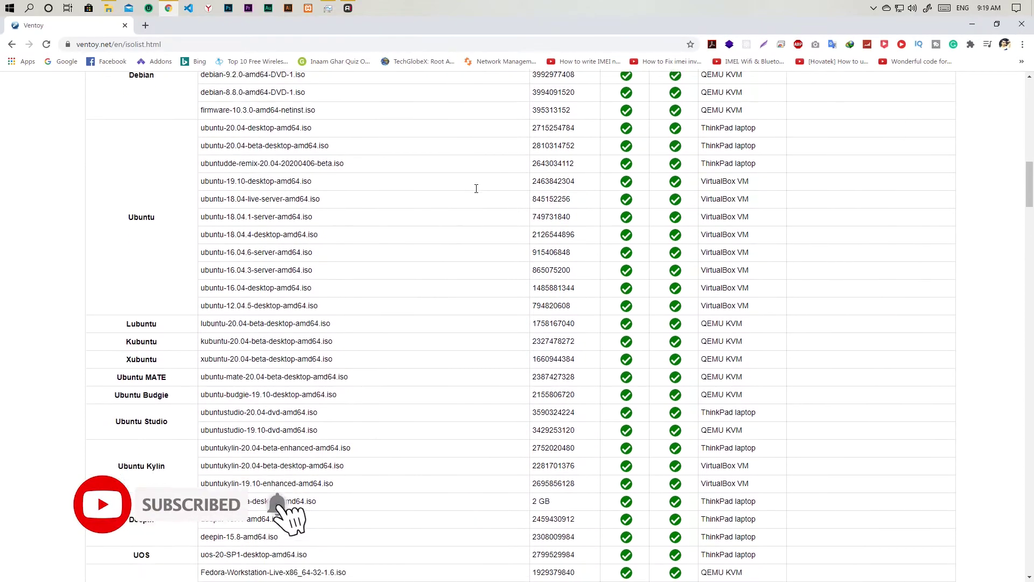
scroll(476, 188, "down", 5)
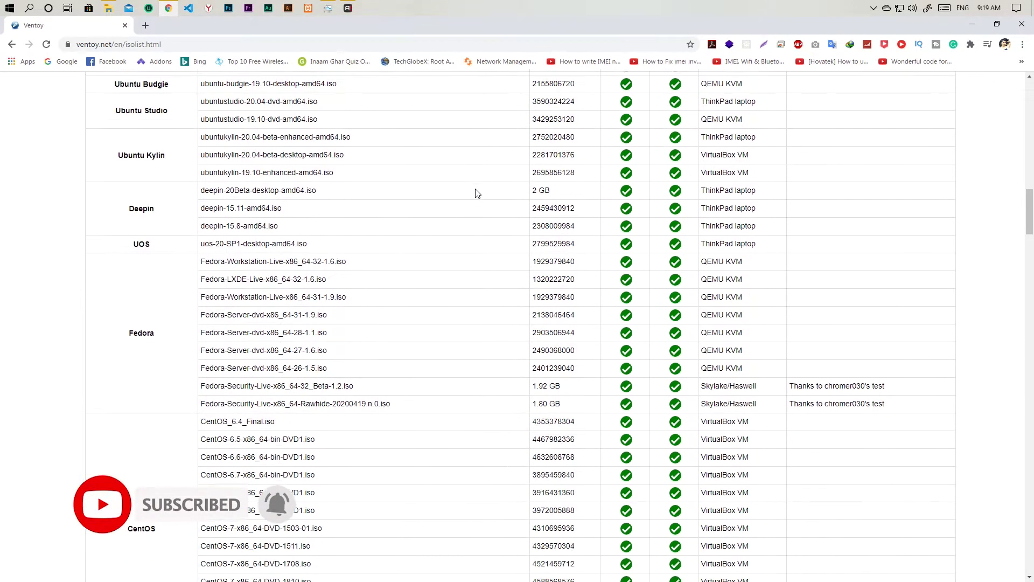
scroll(476, 194, "down", 10)
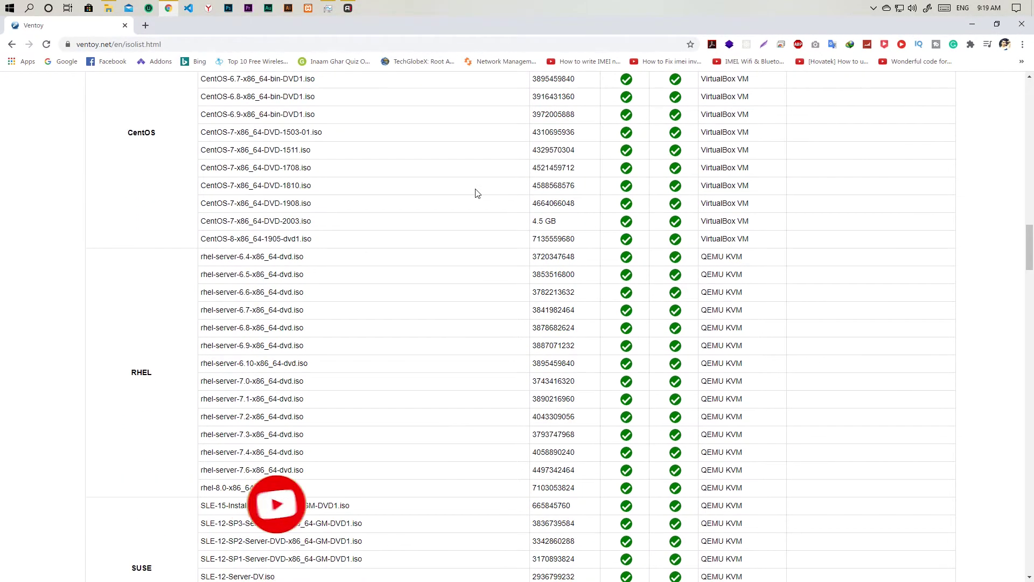
scroll(476, 193, "down", 3)
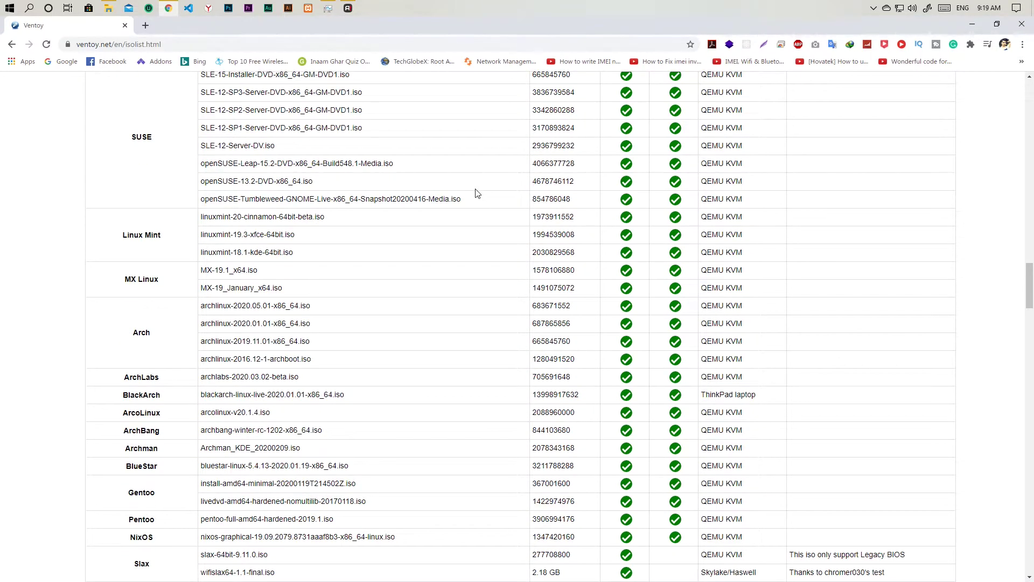
scroll(476, 193, "up", 2)
left_click_drag(1028, 269, 1029, 83)
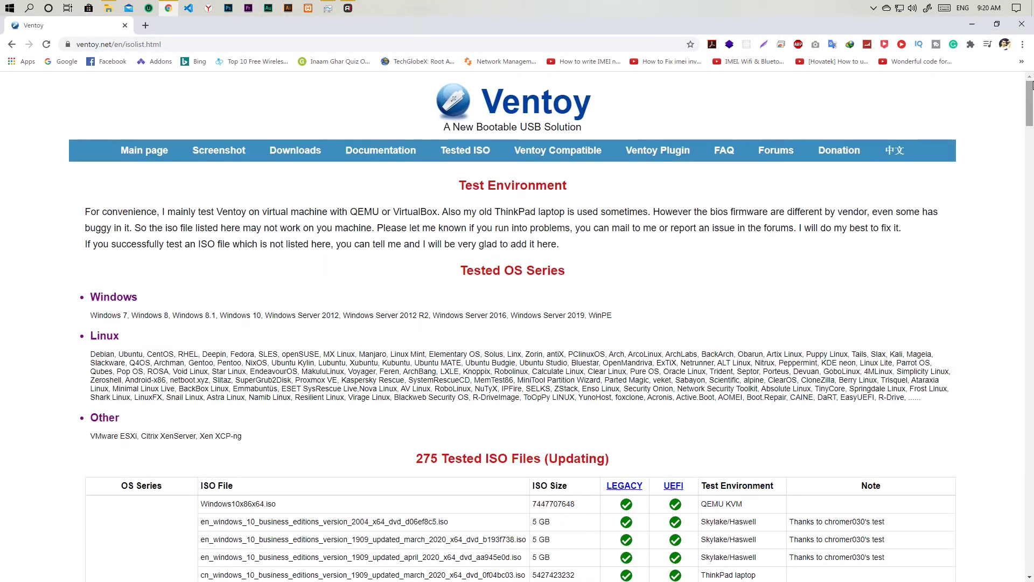
Try to download ventoy-1.0.13-windows.zip from Ventoy's GitHub releases page.
left_click(296, 152)
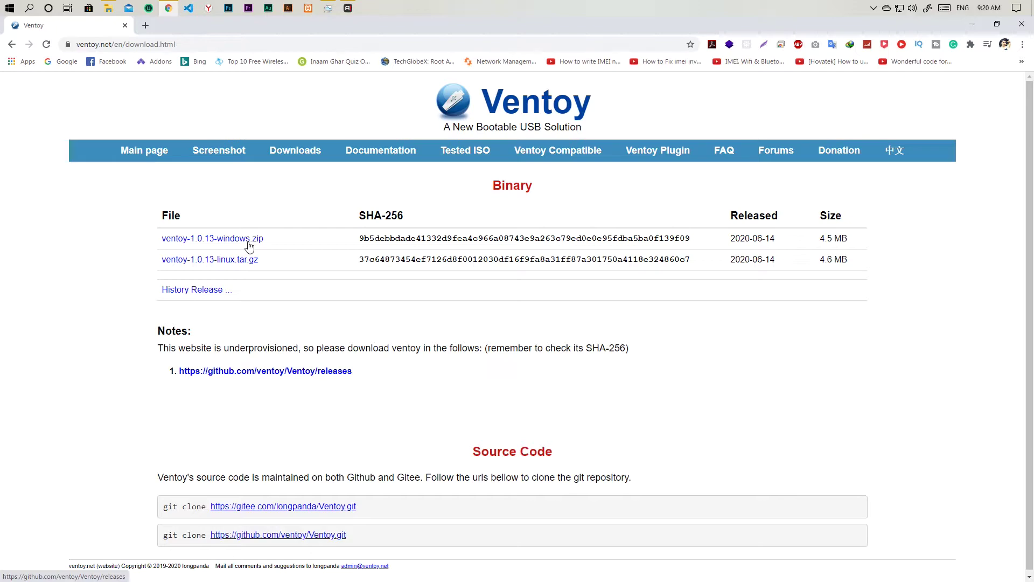
left_click(241, 240)
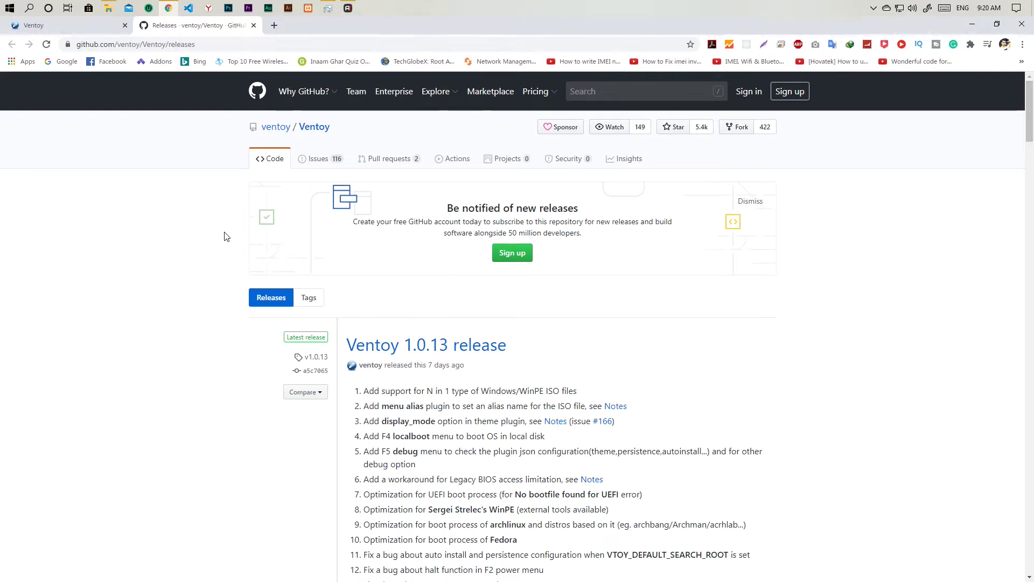
scroll(233, 237, "down", 8)
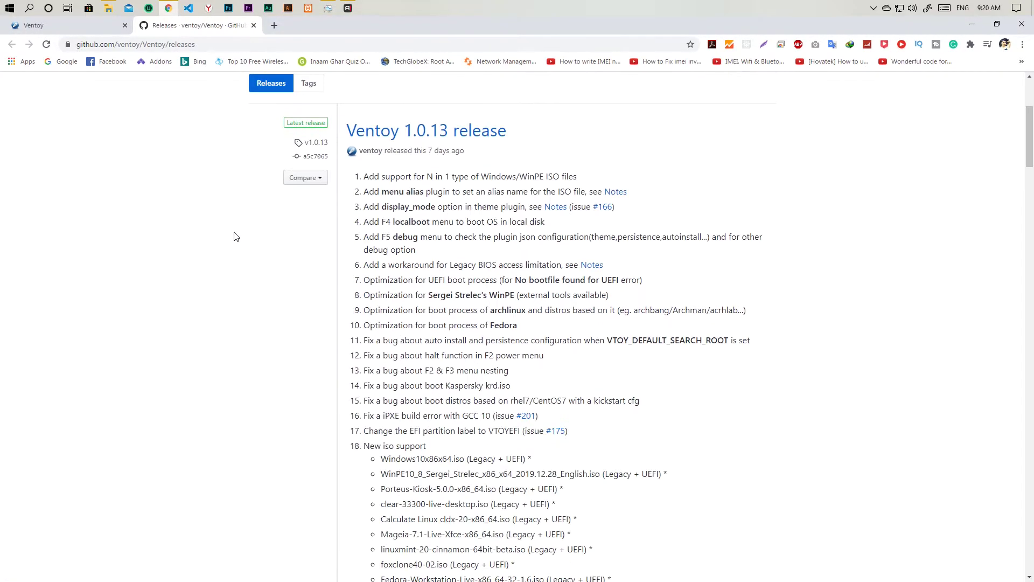
scroll(234, 237, "down", 4)
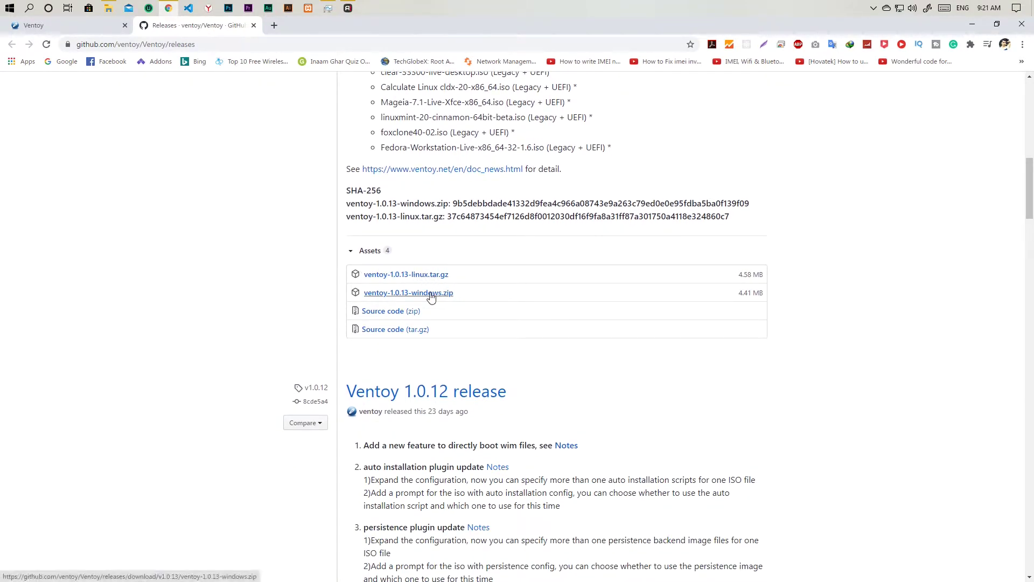
left_click(431, 296)
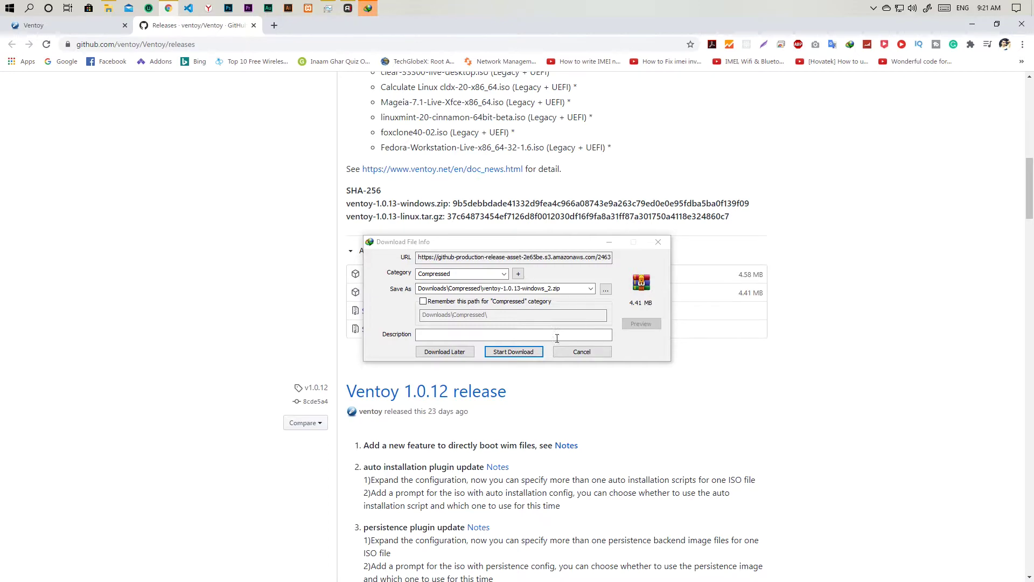
left_click(578, 351)
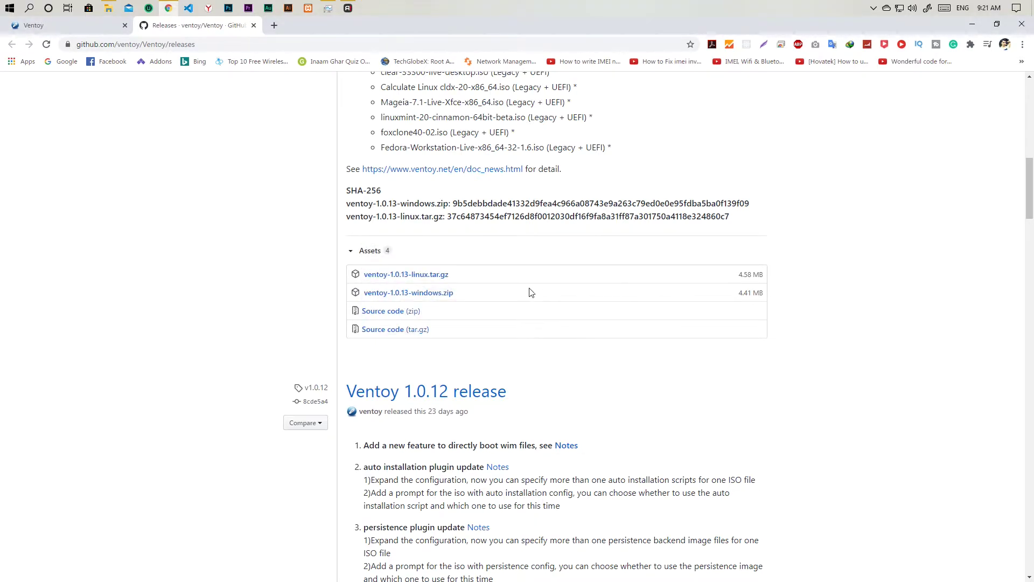
Switch to File Explorer and extract ventoy-1.0.13-windows.zip in the windows10 folder on drive D.
left_click(110, 6)
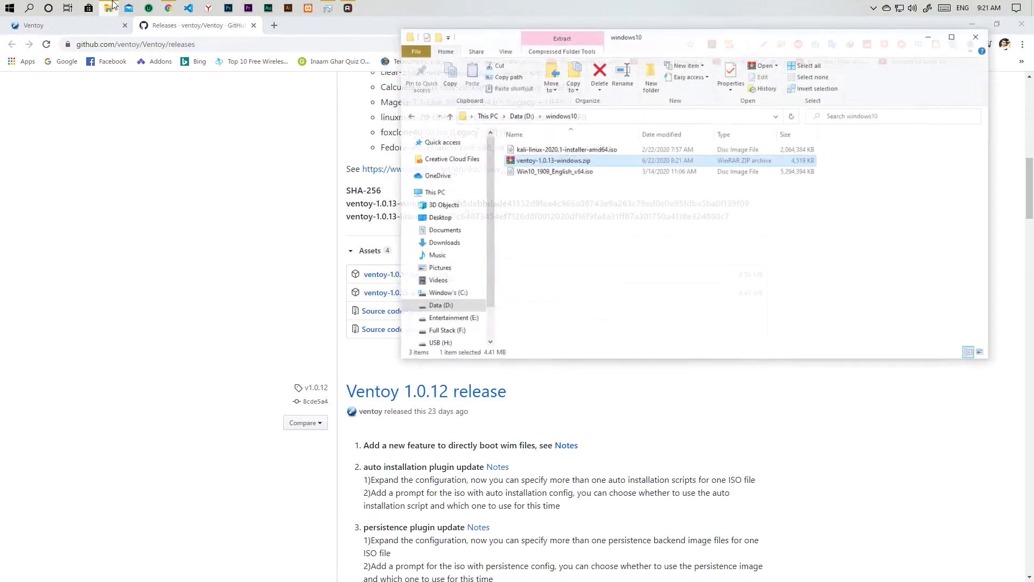
left_click_drag(682, 52, 557, 149)
left_click(440, 312)
right_click(430, 271)
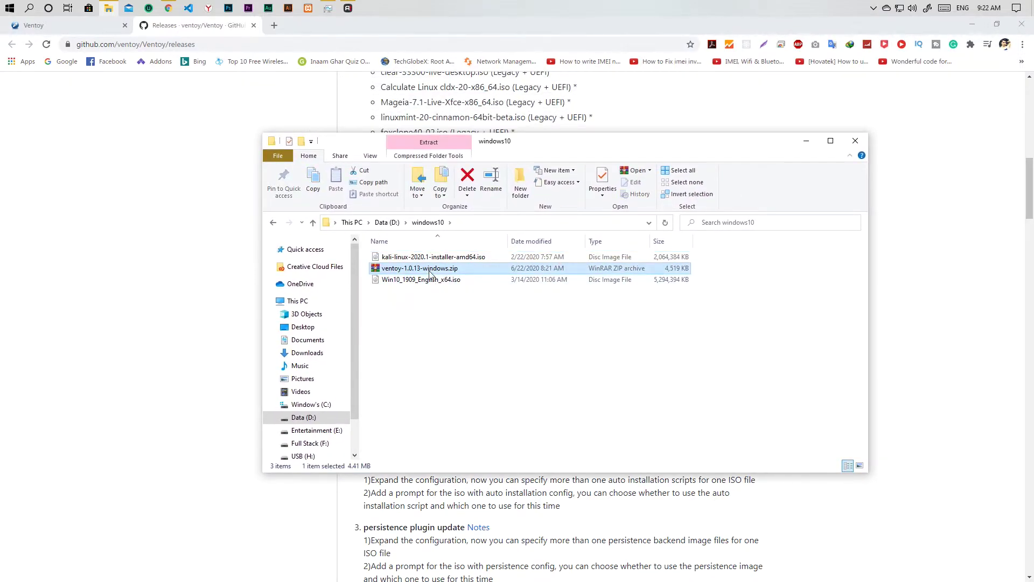
left_click(455, 315)
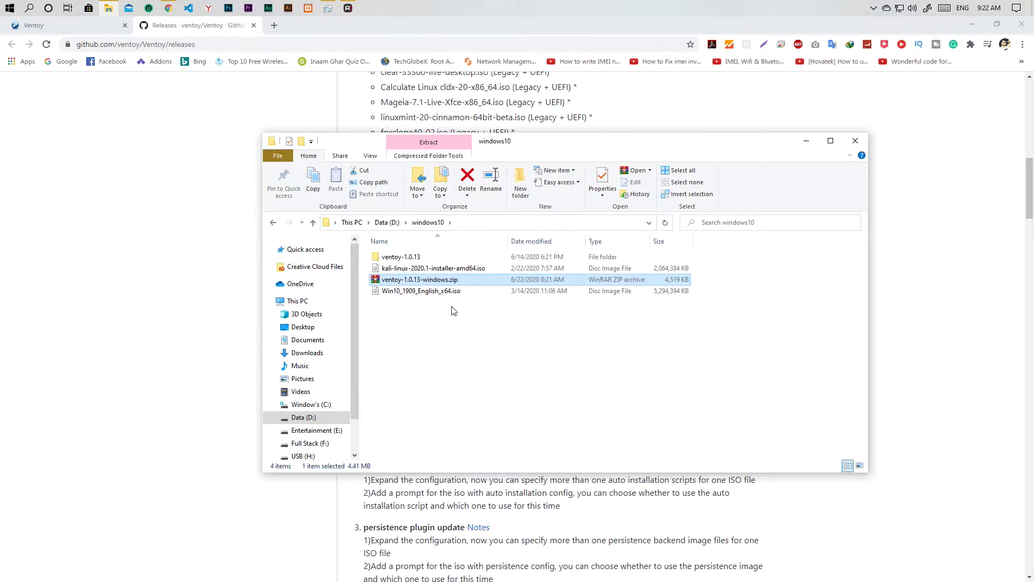
Run Ventoy2Disk.exe from the extracted ventoy-1.0.13 folder, allow it to make changes, and clear the browser out of the way.
double_click(416, 259)
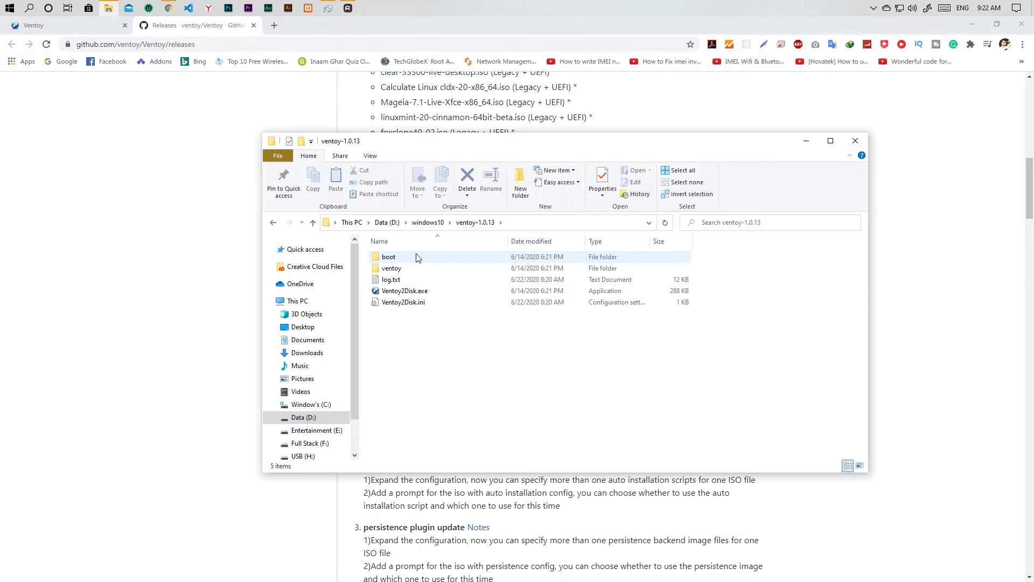
double_click(430, 293)
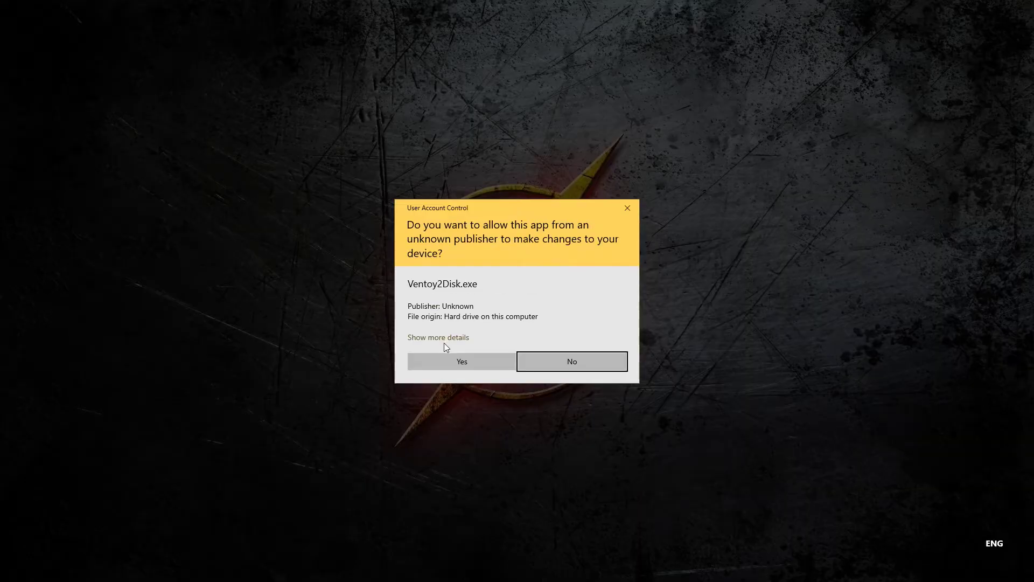
left_click(448, 360)
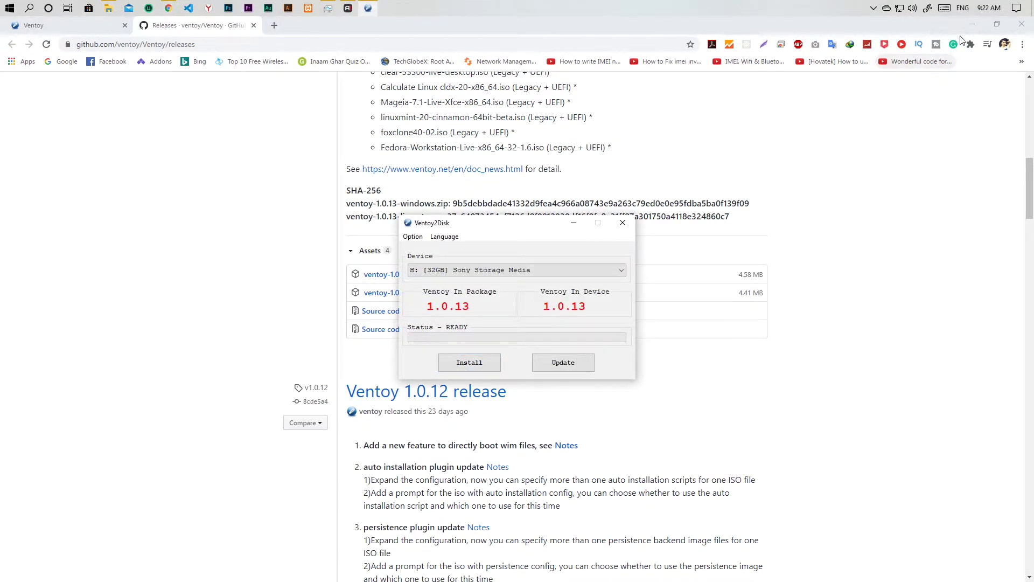
left_click(972, 25)
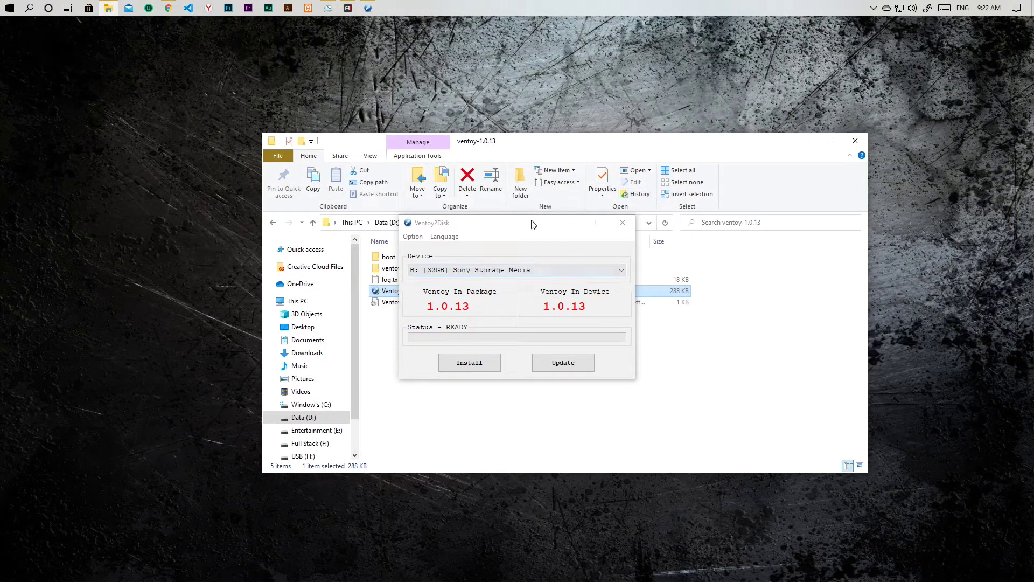
left_click_drag(533, 224, 605, 222)
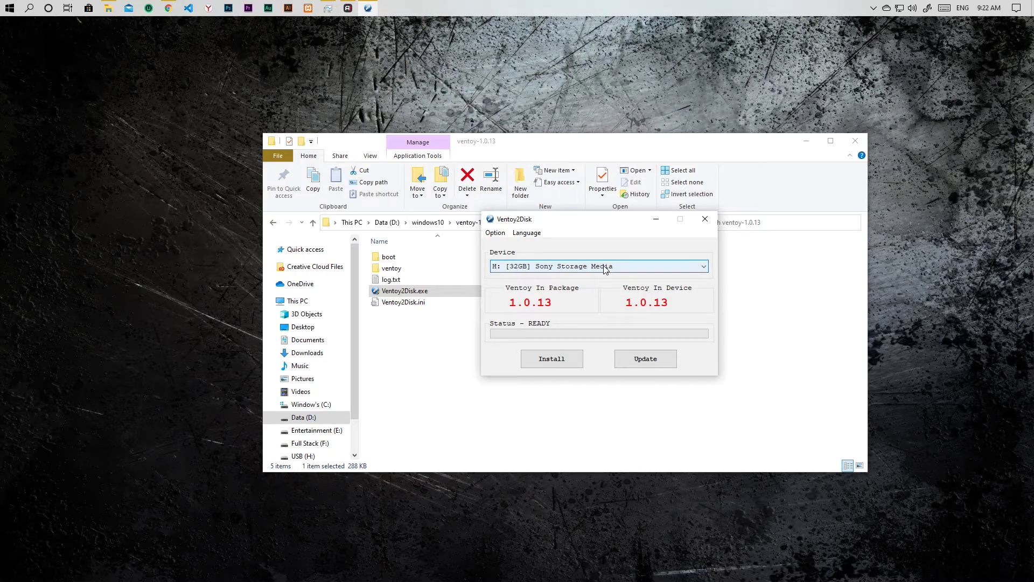
Install Ventoy on the H: 32GB Sony Storage Media drive, accepting the formatting, and close Ventoy2Disk.
left_click(580, 357)
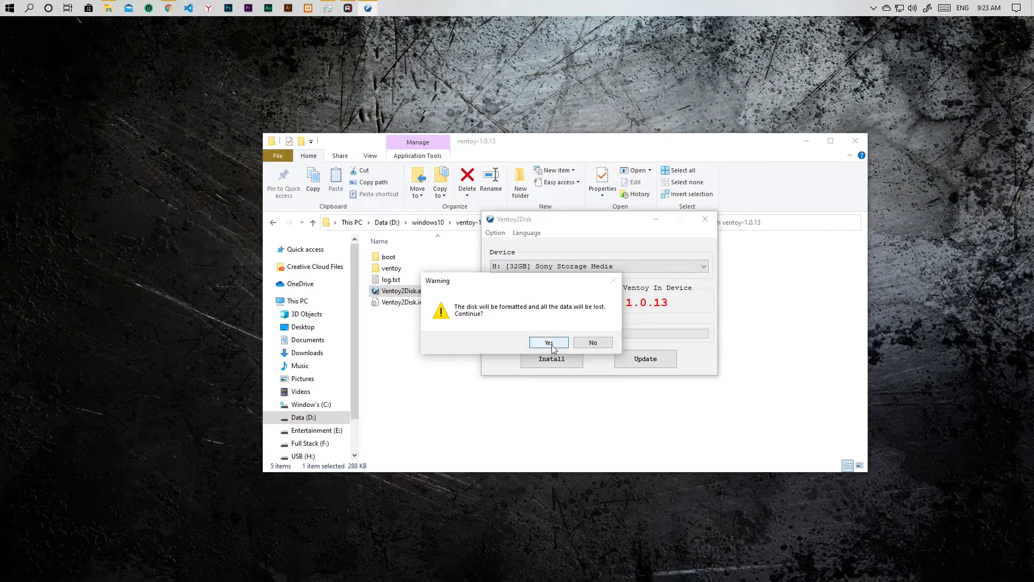
left_click(550, 347)
left_click(549, 346)
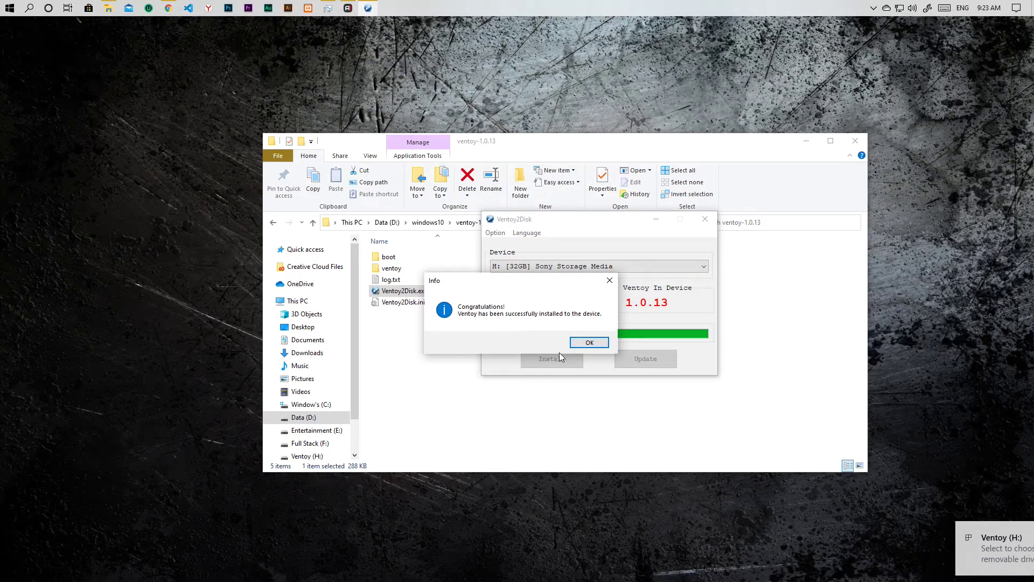
left_click(580, 344)
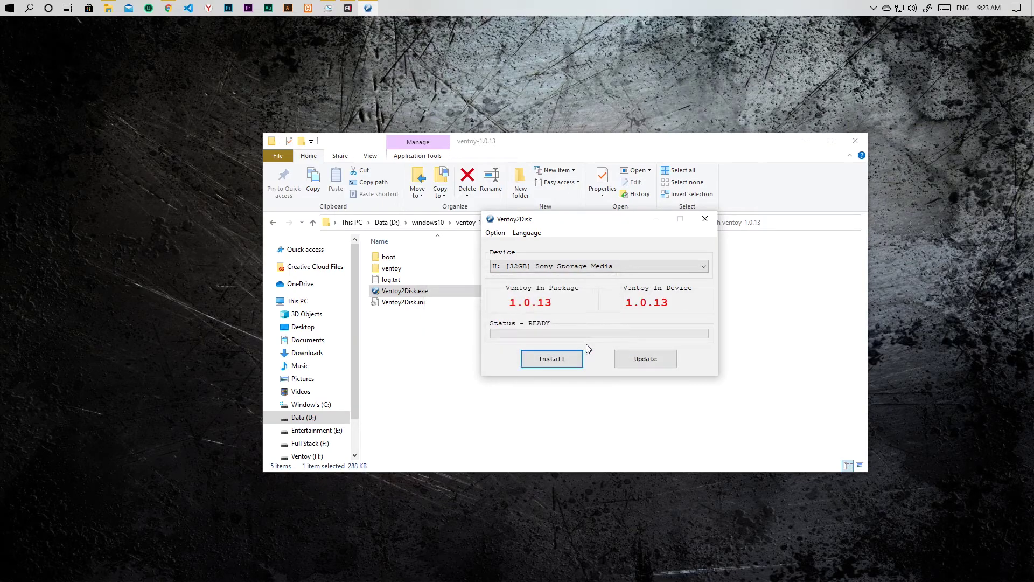
left_click(705, 220)
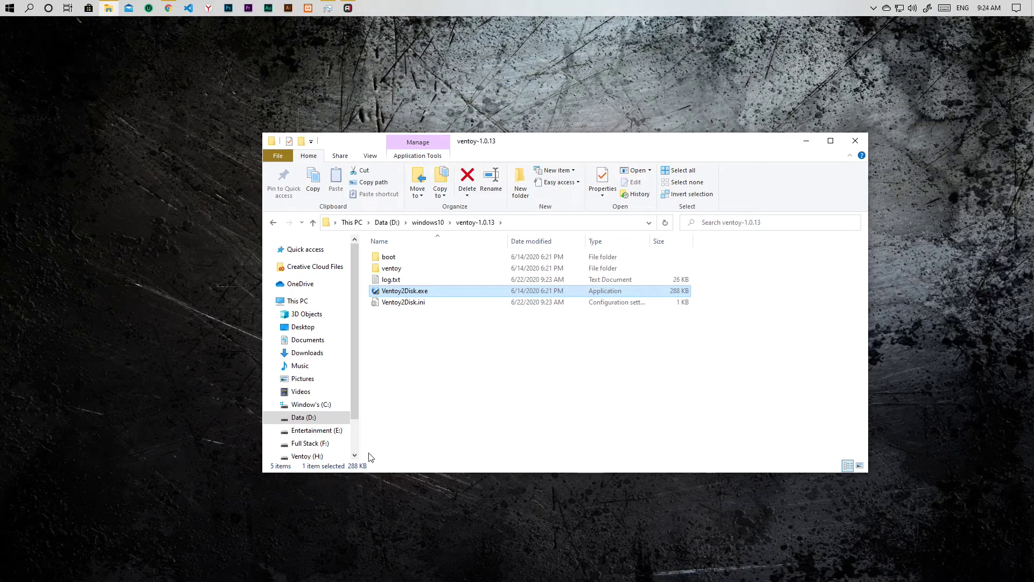
Open the Ventoy (H:) drive in a second File Explorer window placed clear of the first window's file list.
key("super")
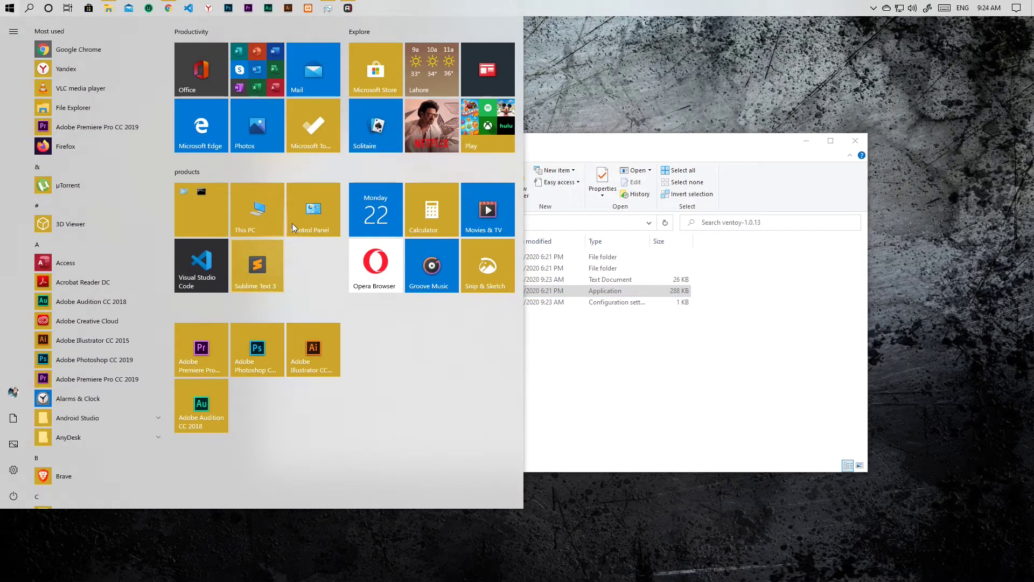
left_click(238, 204)
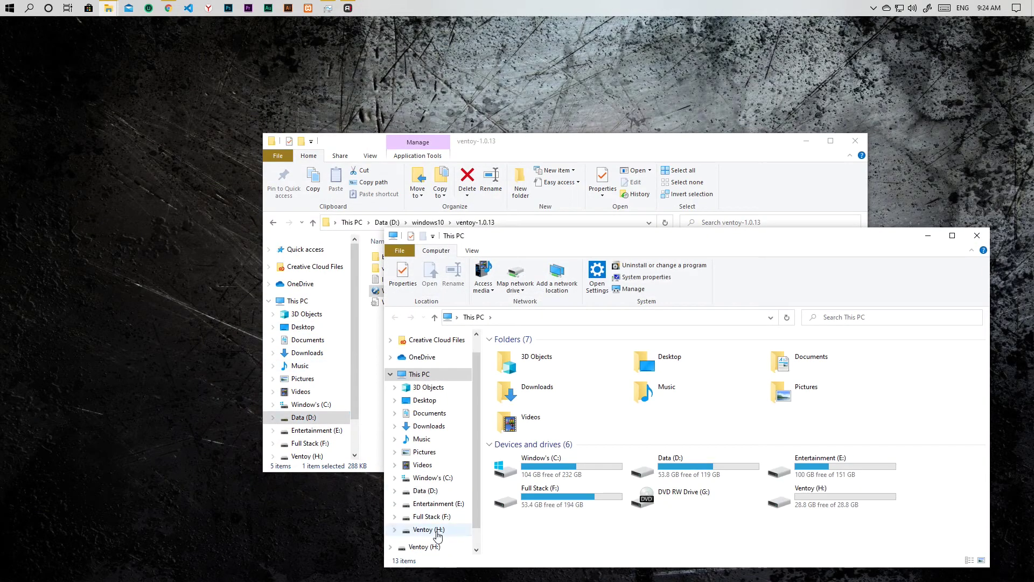
left_click(452, 530)
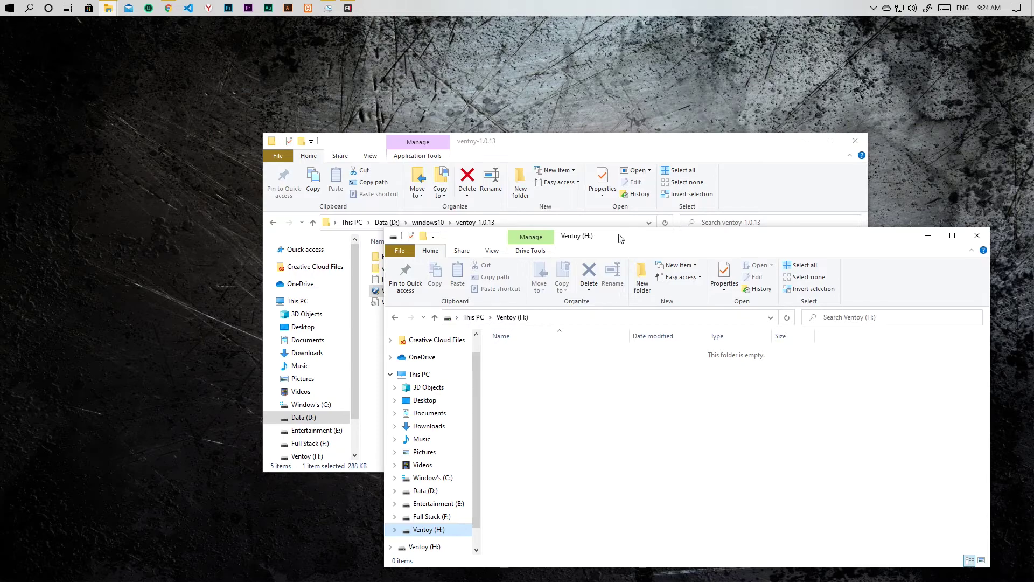
left_click_drag(621, 235, 753, 211)
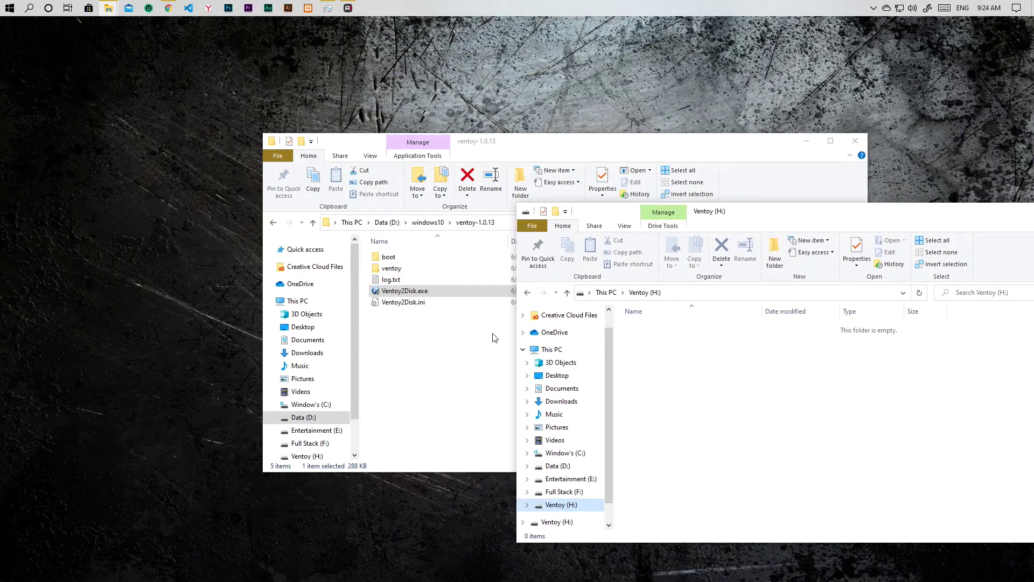
Copy kali-linux-2020.1-installer-amd64.iso and Win10_1909_English_x64.iso from the windows10 folder to the Ventoy (H:) drive.
left_click(313, 223)
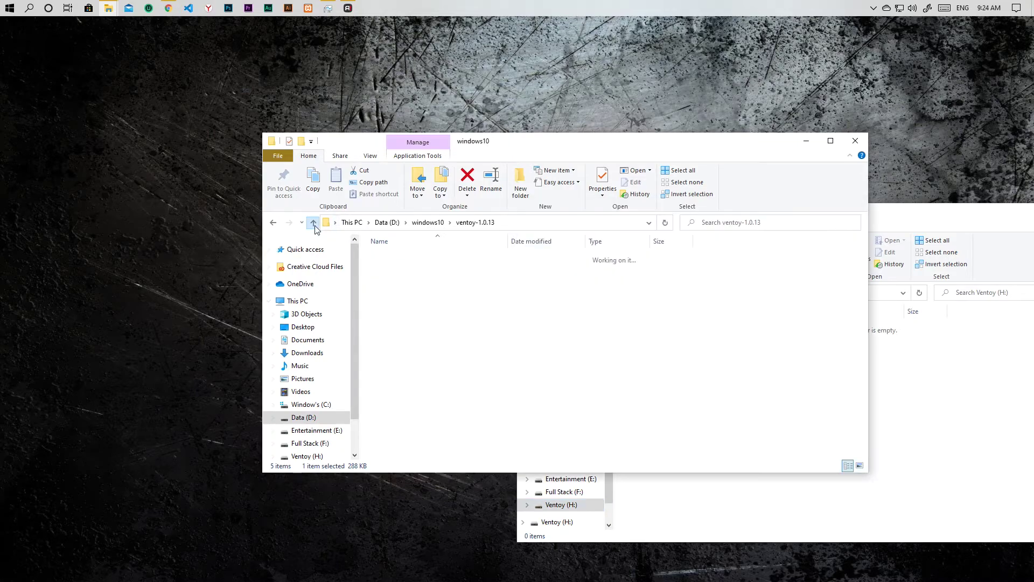
left_click_drag(534, 143, 270, 124)
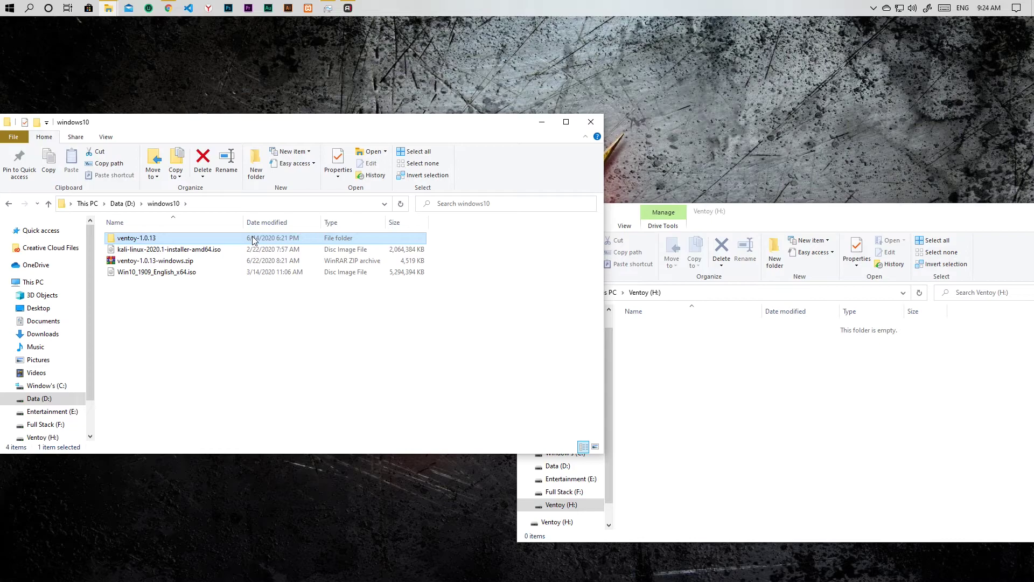
left_click(252, 249)
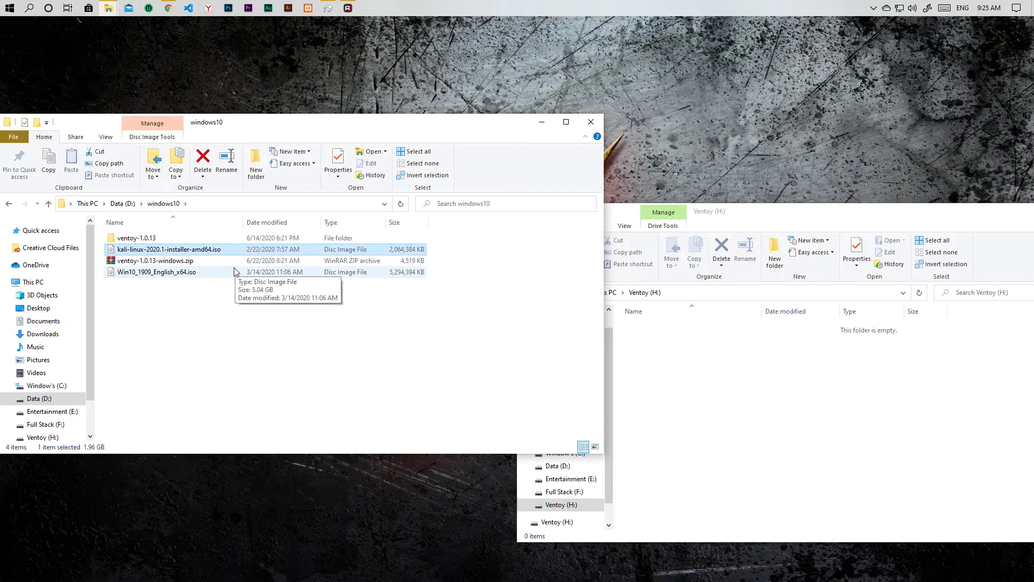
left_click(236, 271, "ctrl")
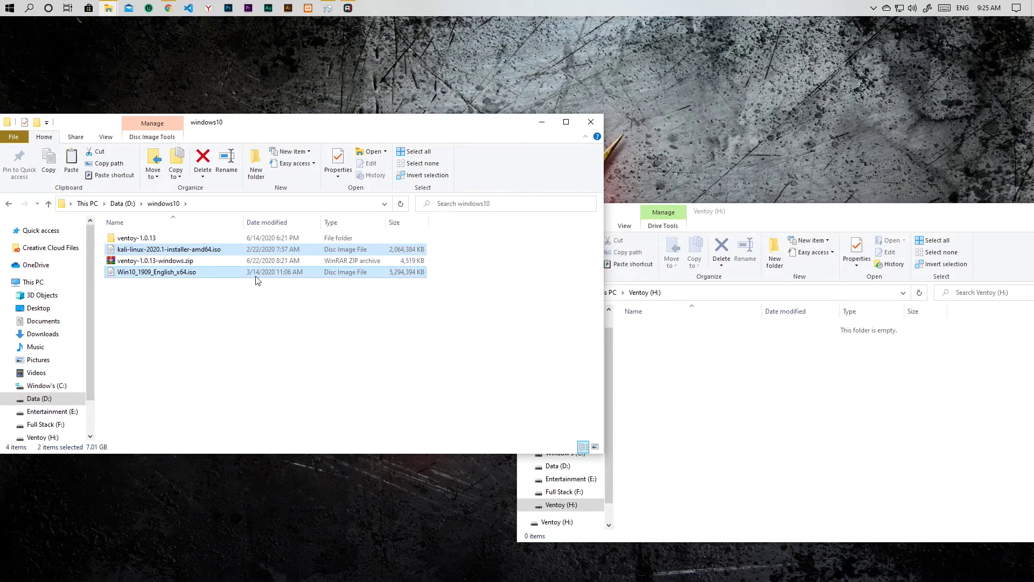
left_click(689, 382)
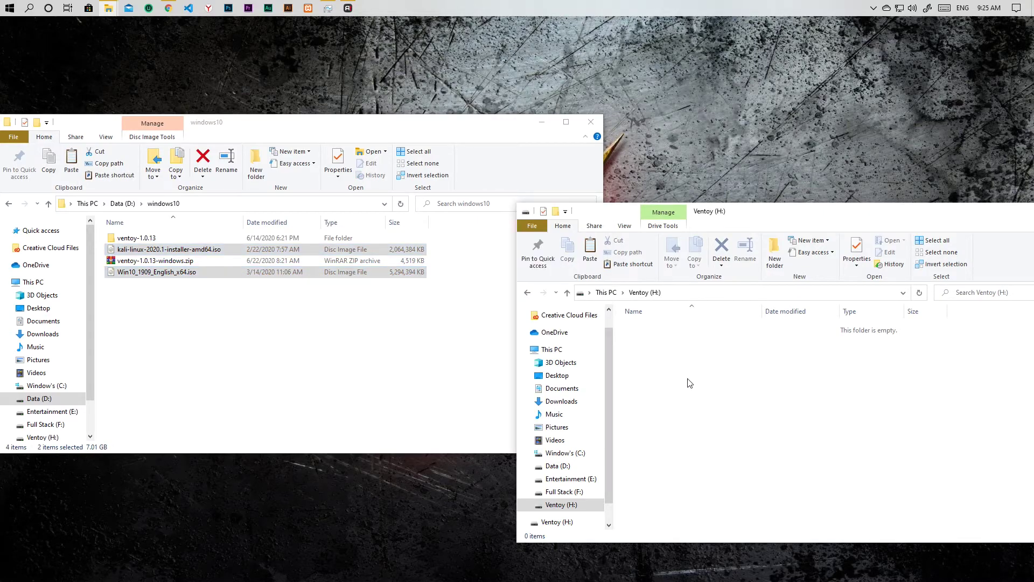
key("ctrl+v")
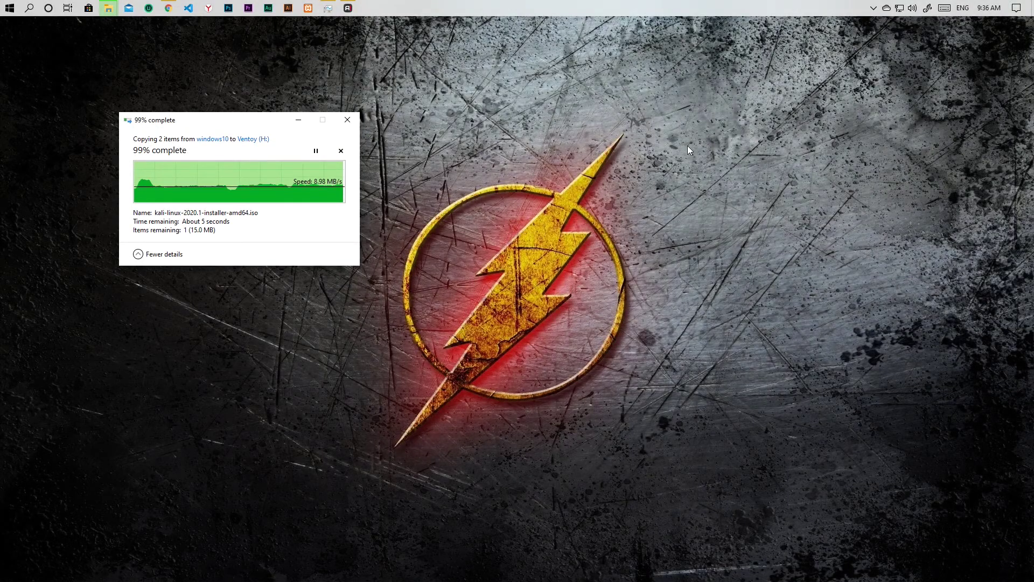
Bring up the Ventoy (H:) window and view the drive's properties to check its file system and space.
mouse_move(109, 5)
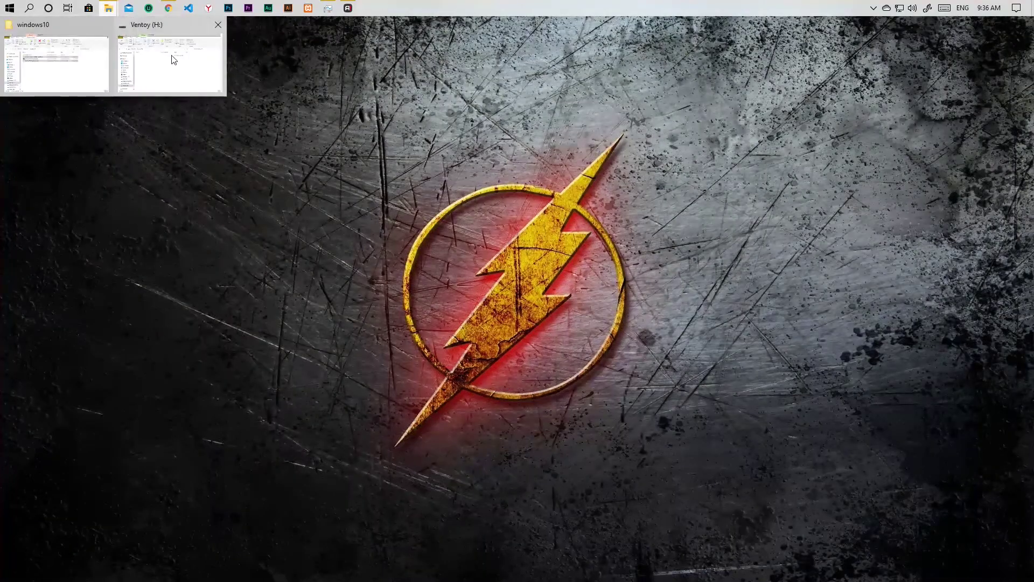
left_click(174, 59)
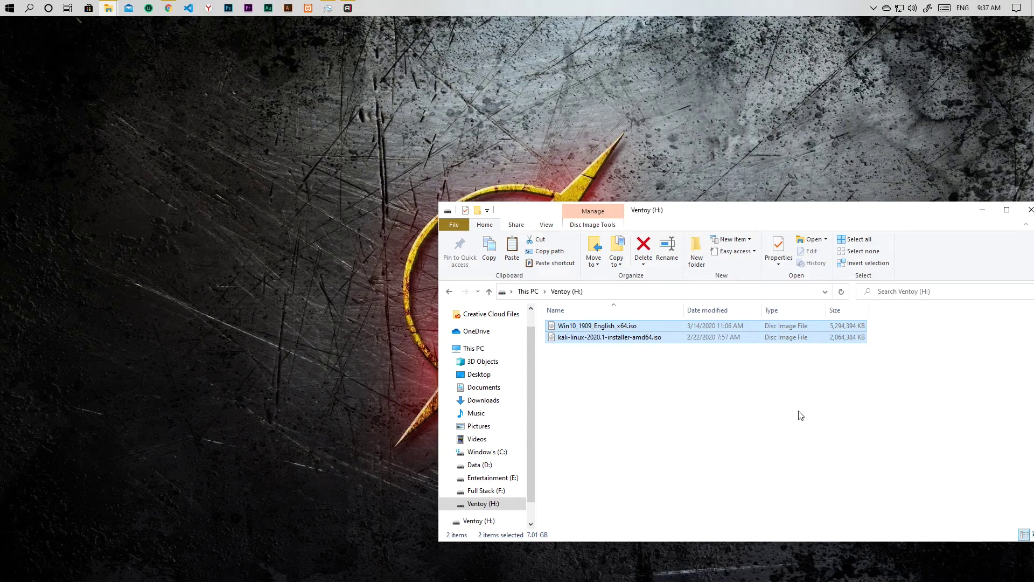
left_click(801, 414)
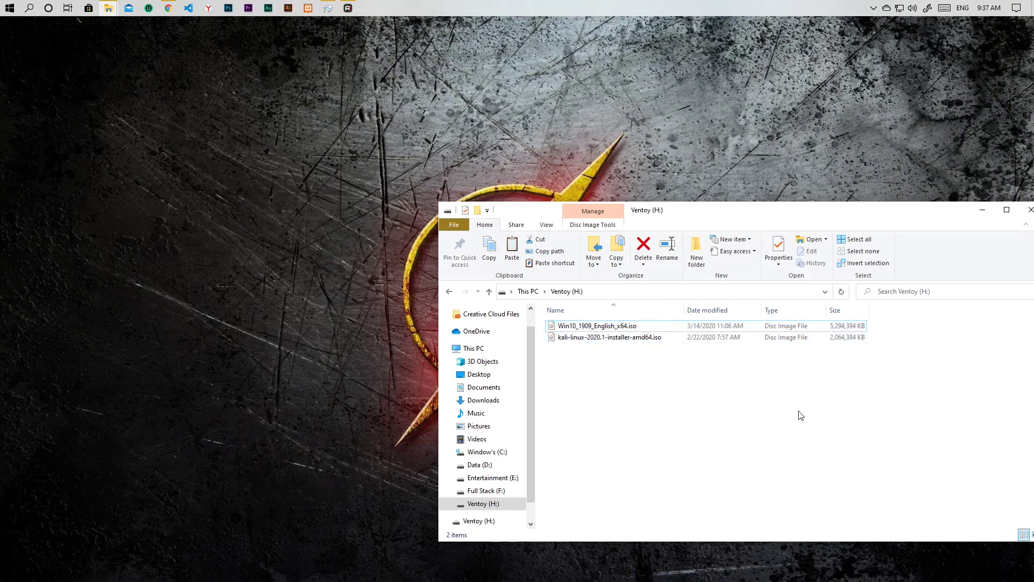
right_click(801, 415)
left_click(813, 567)
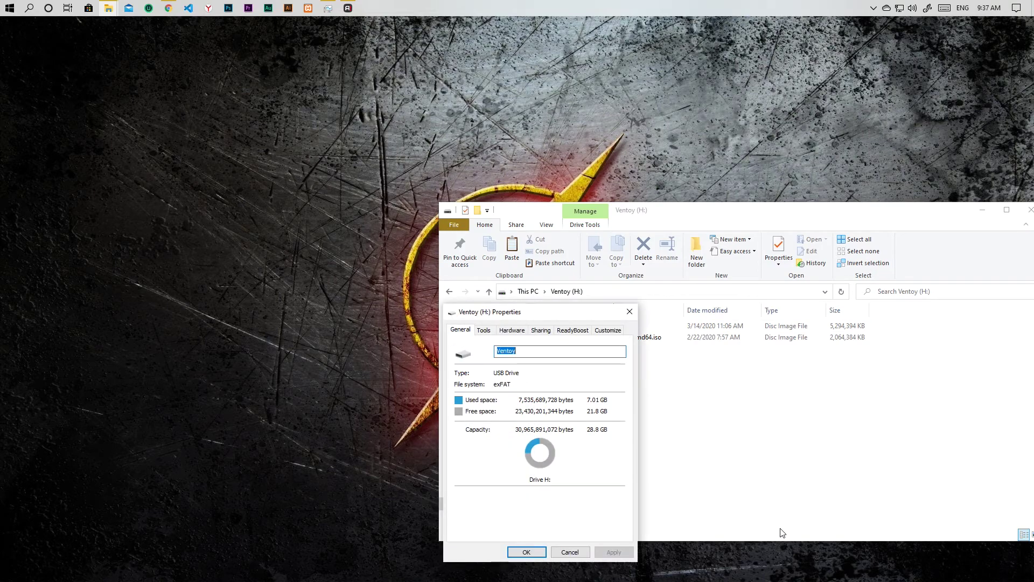